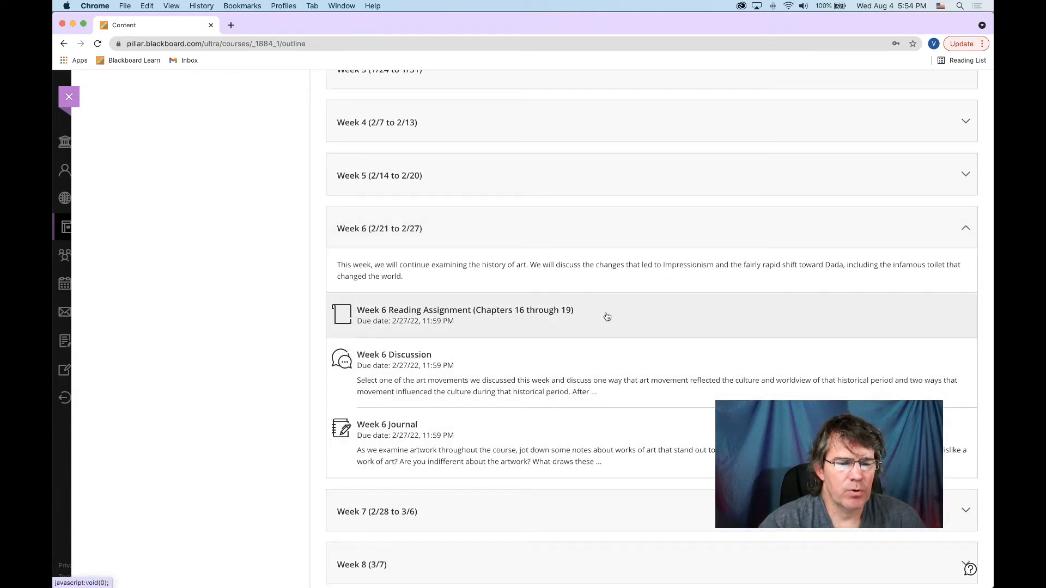
# Open the assessment page of the Week 6 Reading Assignment (Chapters 16 through 19).
pyautogui.click(605, 316)
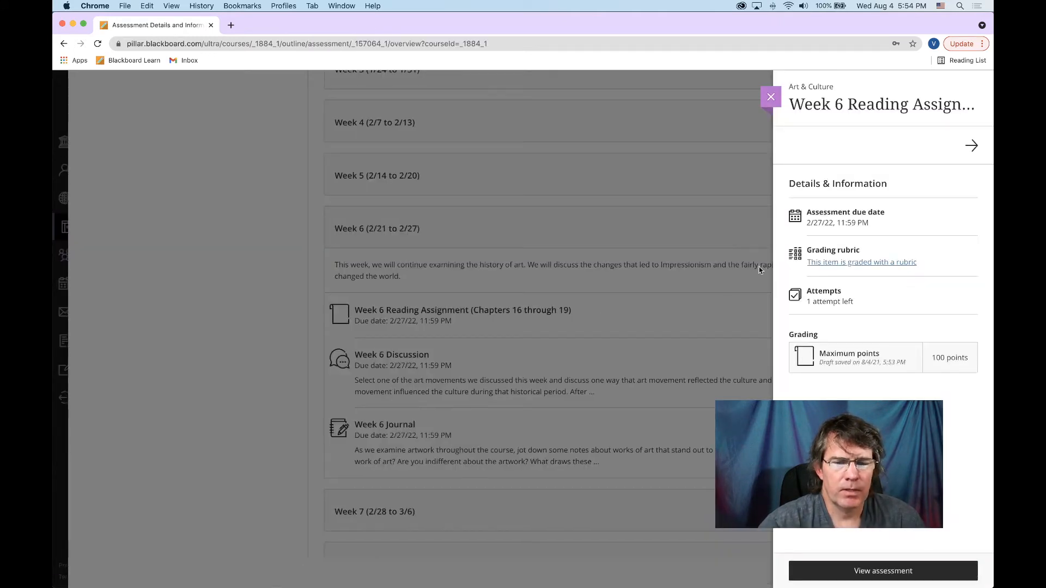
pyautogui.click(860, 570)
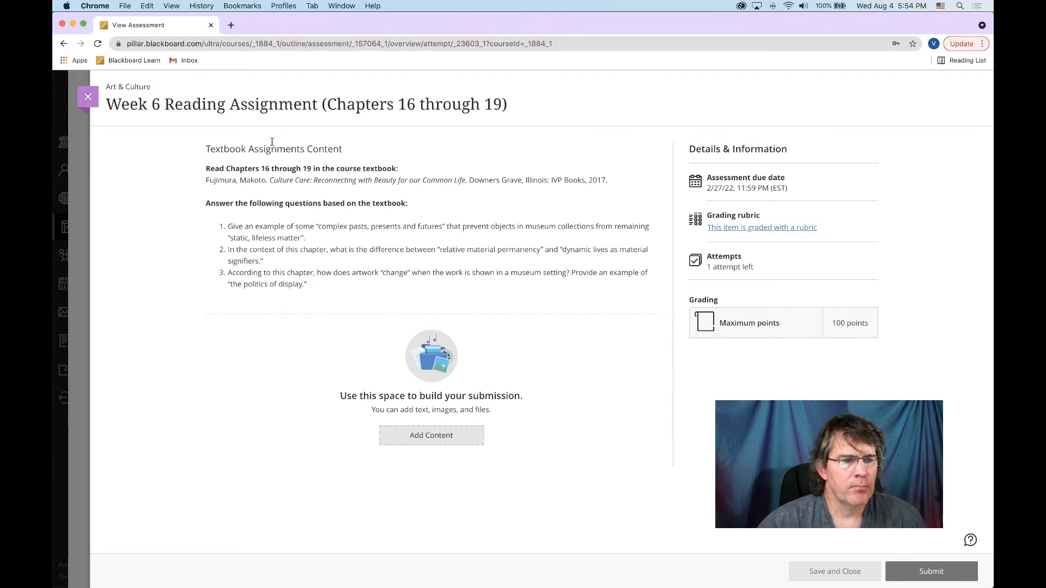
# Open Google Docs at docs.google.com in a new browser tab and create a blank document.
pyautogui.click(232, 24)
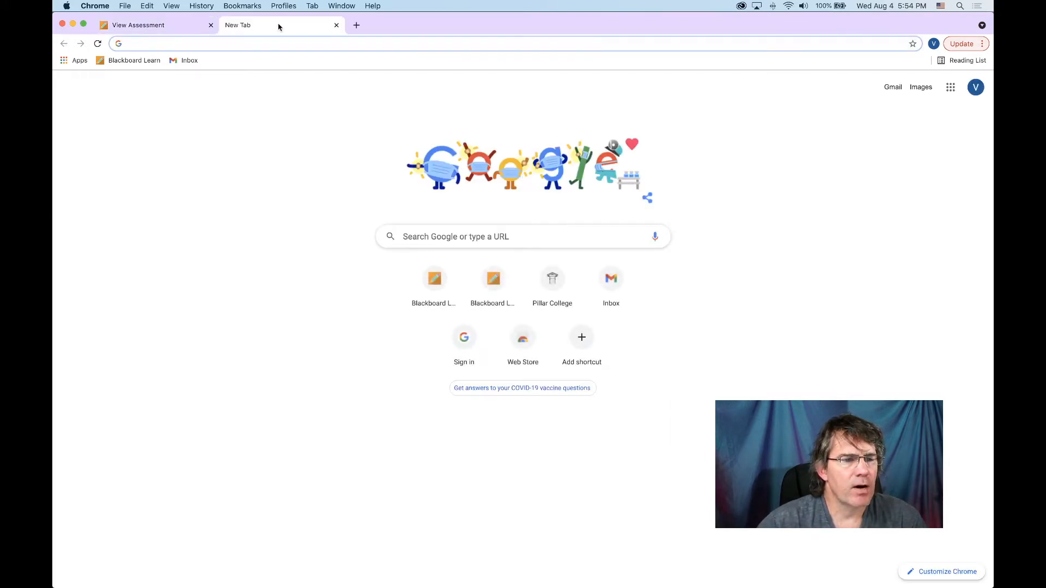
pyautogui.write('do')
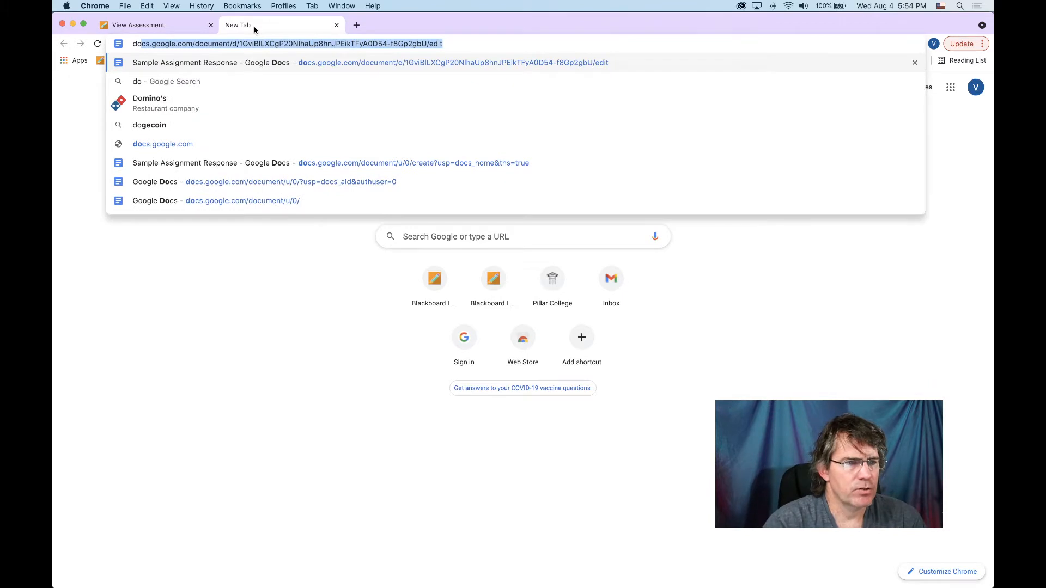
pyautogui.write('cs.google.com')
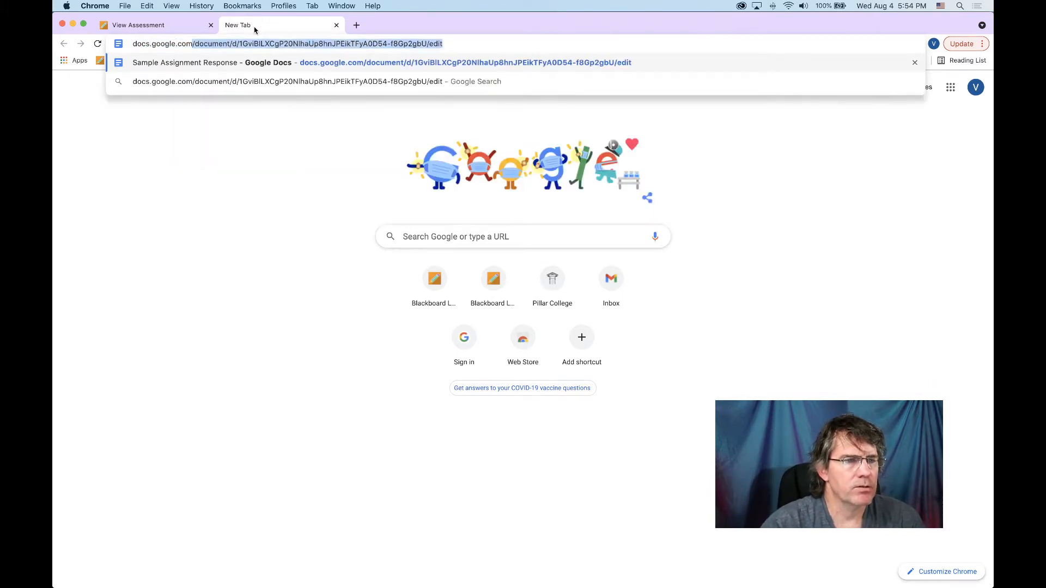
pyautogui.press('BackSpace')
pyautogui.press('Return')
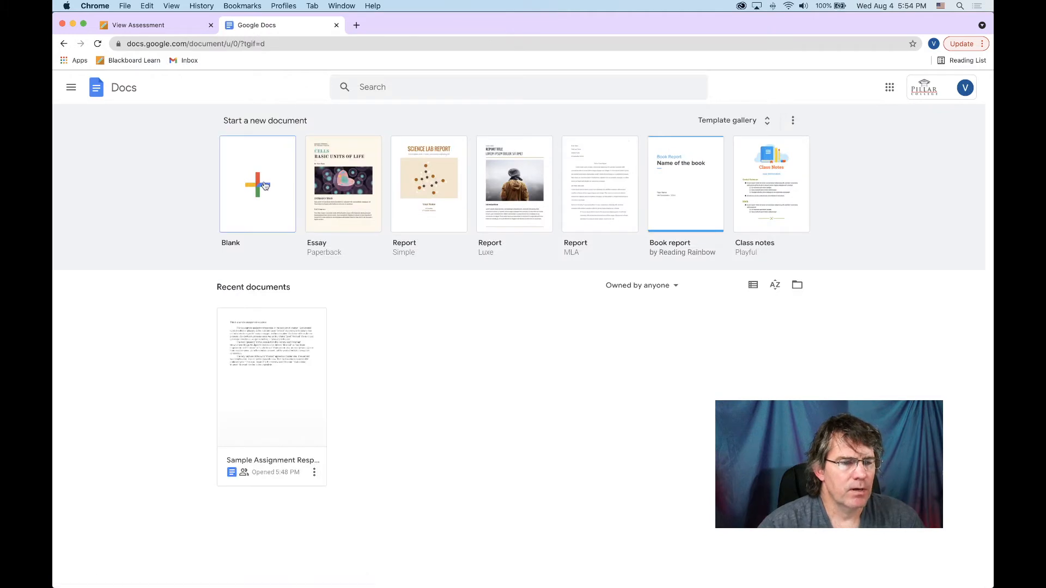
pyautogui.click(265, 185)
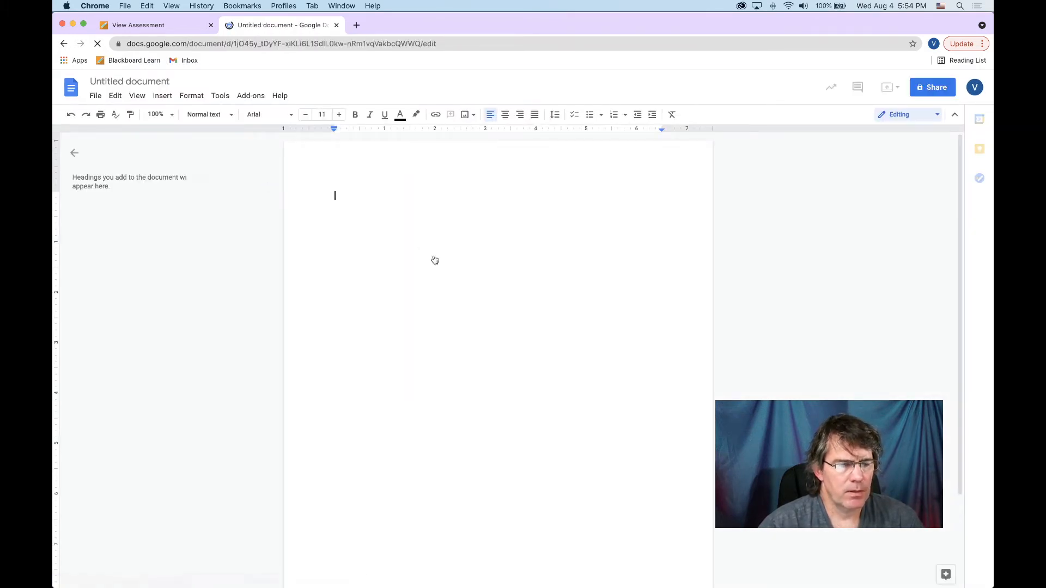
# Bring the full sample assignment response text from the Word document into the blank Google document and dismiss the citations tip.
pyautogui.press('super+Tab')
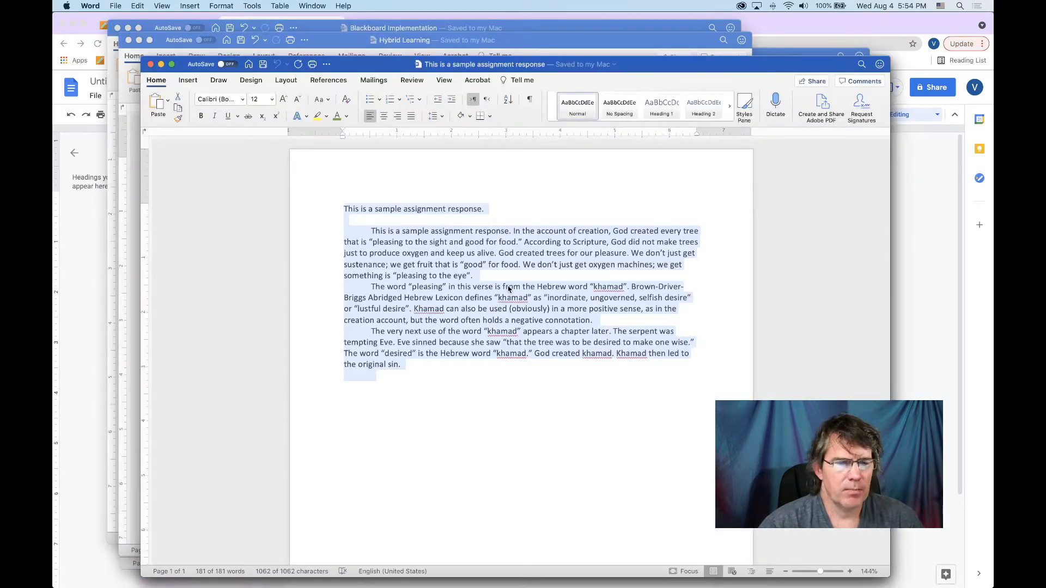
pyautogui.press('super+Tab')
pyautogui.write('This is a sample assignment response.  This is a sample assignment response. In the account of creation, God created every tree that is "pleasing to the sight and good for food." According to Scripture, God did not make trees just to produce oxygen and keep us alive. God created trees for our pleasure. We don’t just get sustenance; we get fruit that is "good" for food. We don’t just get oxygen machines; we get something is "pleasing to the eye". The word "pleasing" in this verse is from the Hebrew word "khamad". Brown-Driver-Briggs Abridged Hebrew Lexicon defines "khamad" as "inordinate, ungoverned, selfish desire" or "lustful desire". Khamad can also be used (obviously) in a more positive sense, as in the creation account, but the word often holds a negative connotation. The very next use of the word "khamad" appears a chapter later. The serpent was tempting Eve. Eve sinned because she saw "that the tree was to be desired to make one wise." The word "desired" is the Hebrew word "khamad." God created khamad. Khamad then led to the original sin.')
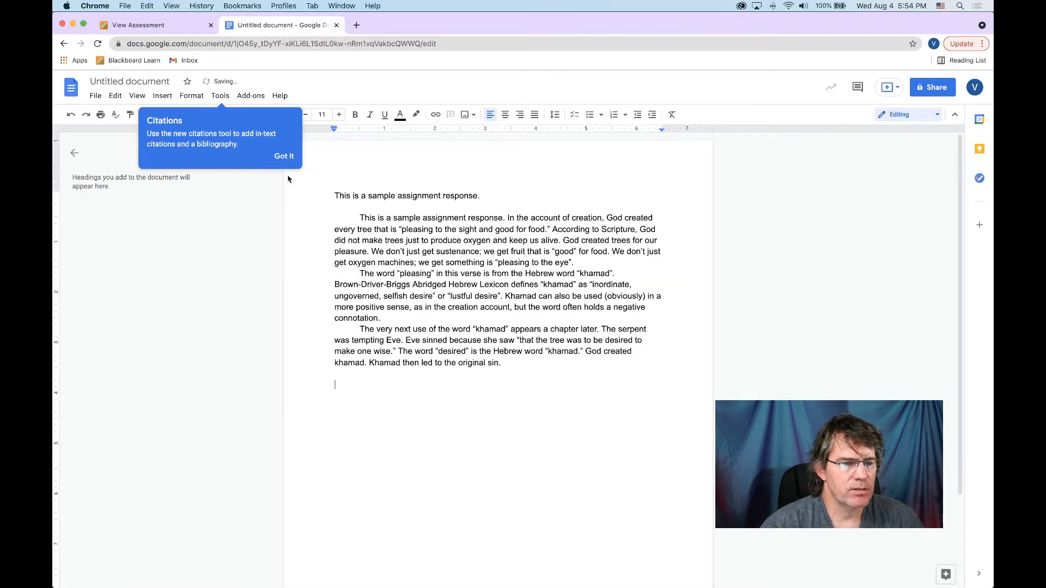
pyautogui.click(284, 156)
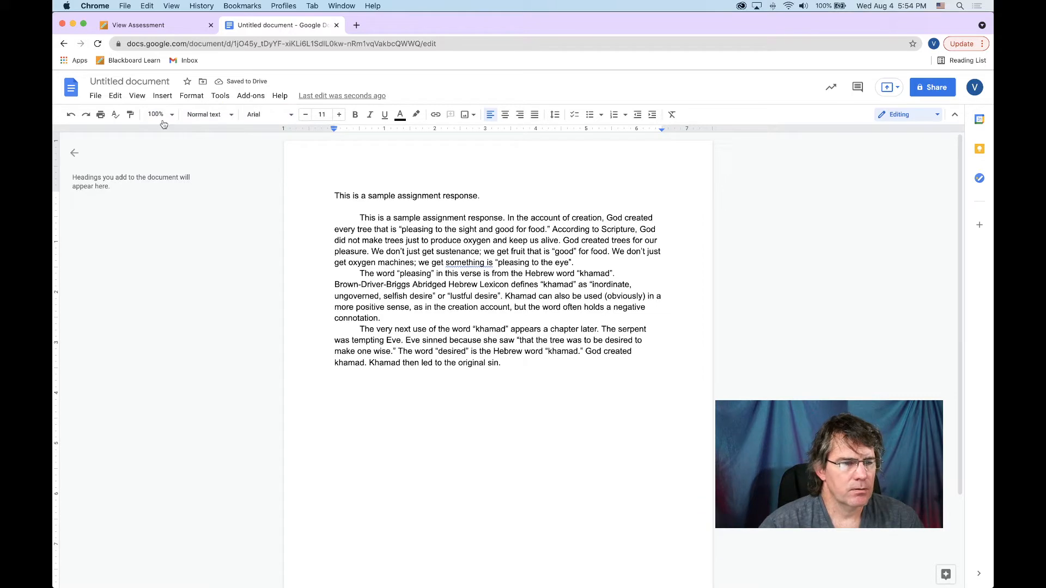
# Rename the untitled document as Sample Document for Blackboard.
pyautogui.click(123, 81)
pyautogui.write('Sam')
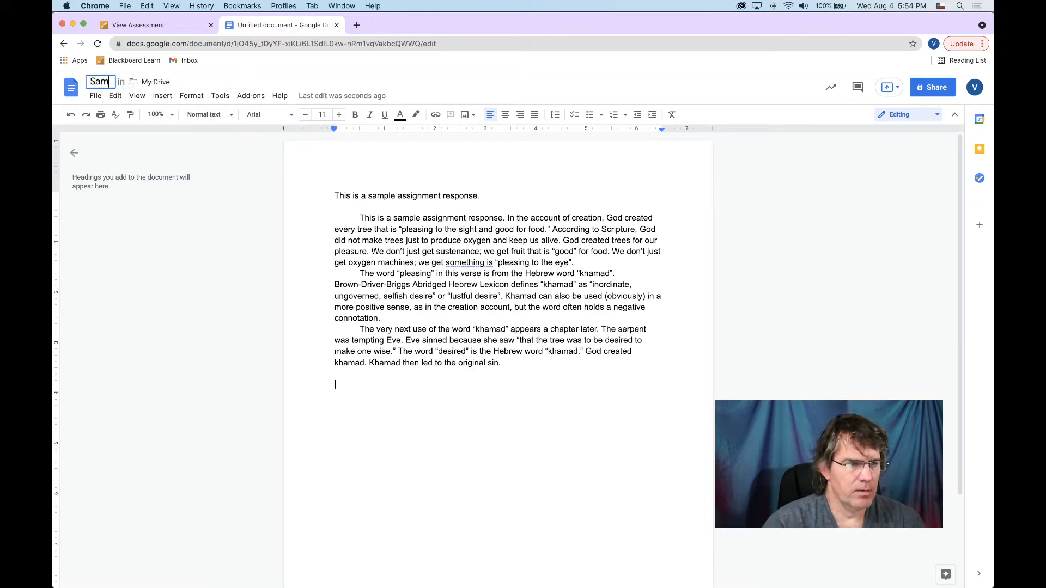
pyautogui.write('ple Document f')
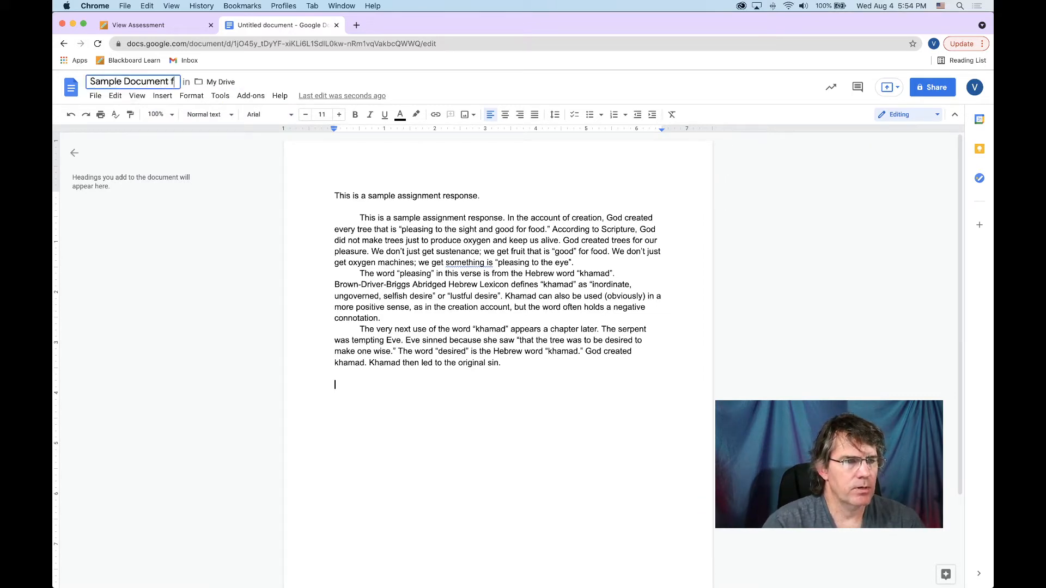
pyautogui.write('or Blackboard')
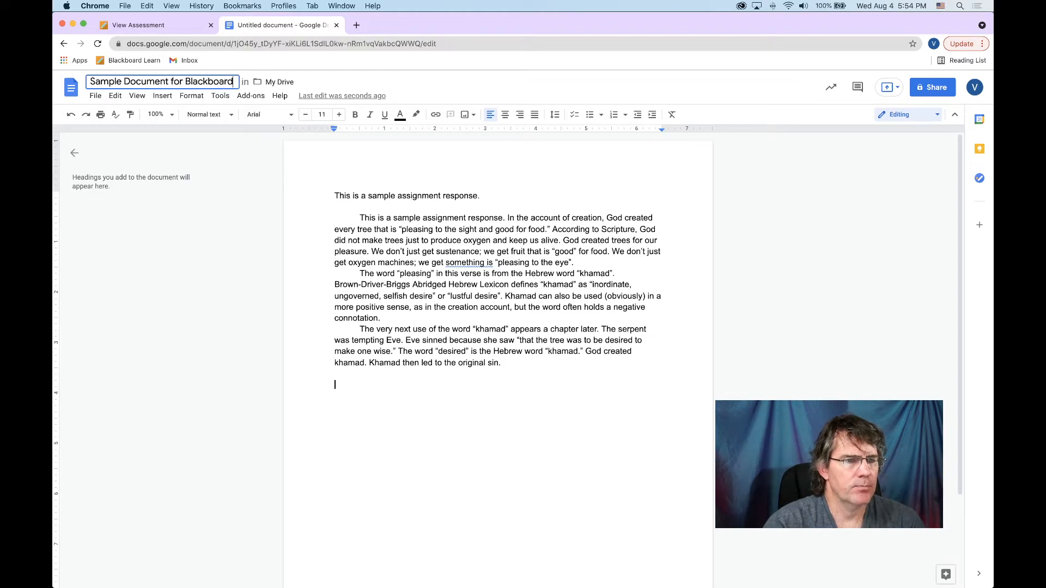
pyautogui.click(285, 164)
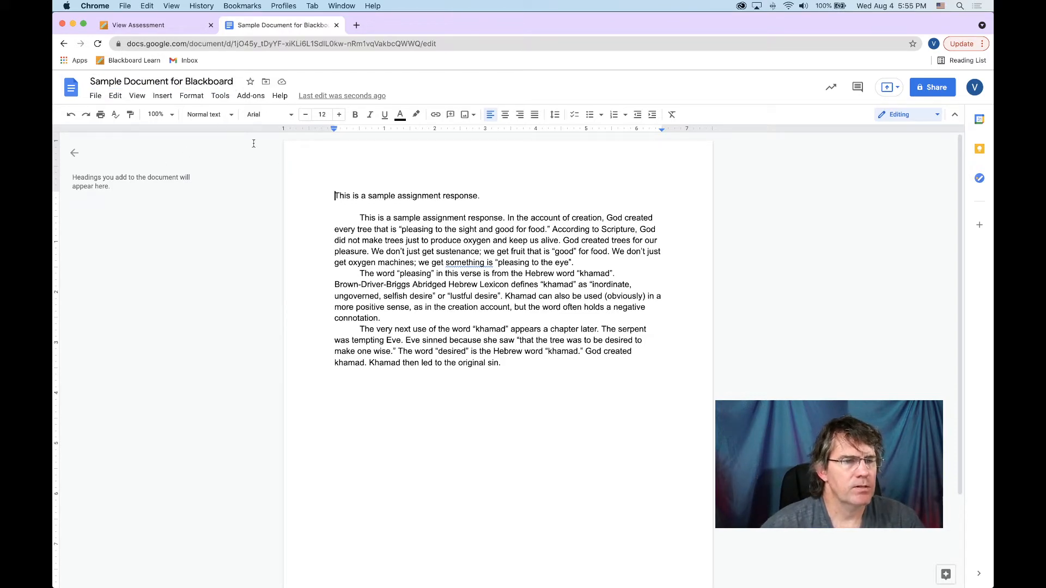
pyautogui.click(116, 82)
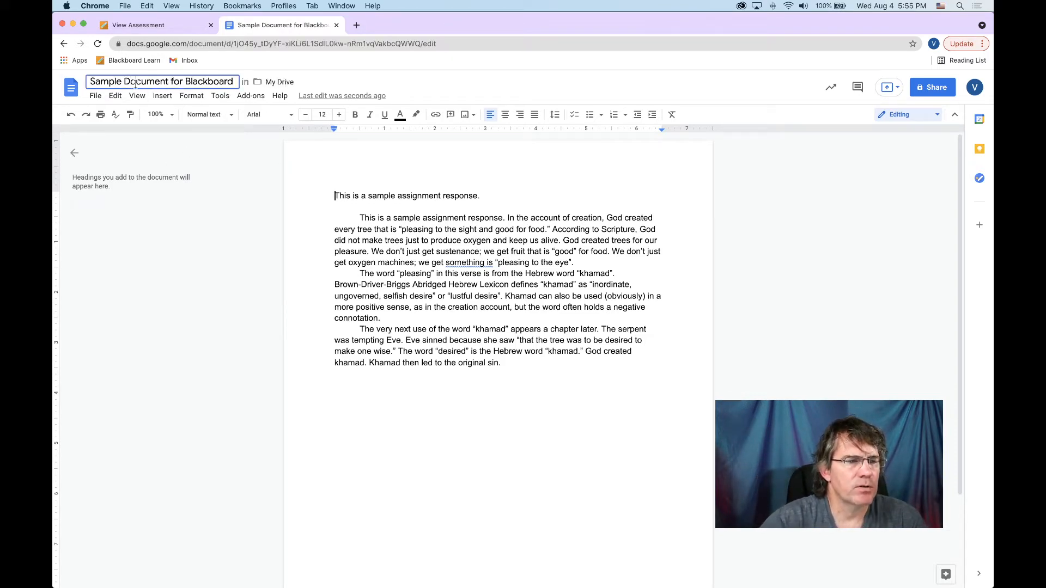
pyautogui.click(362, 182)
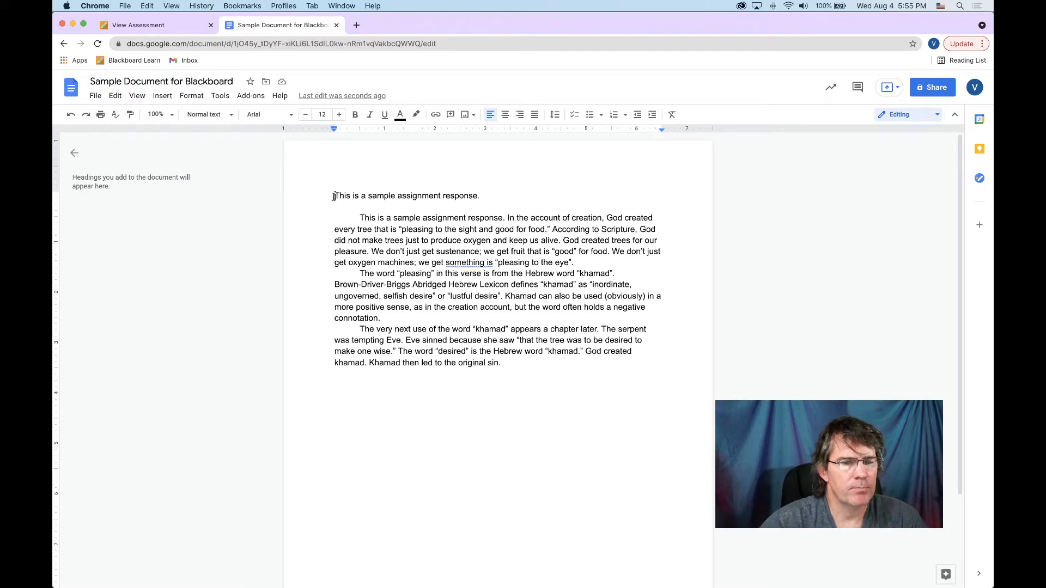
# Look at the spelling and grammar check options available for the document.
pyautogui.doubleClick(512, 203)
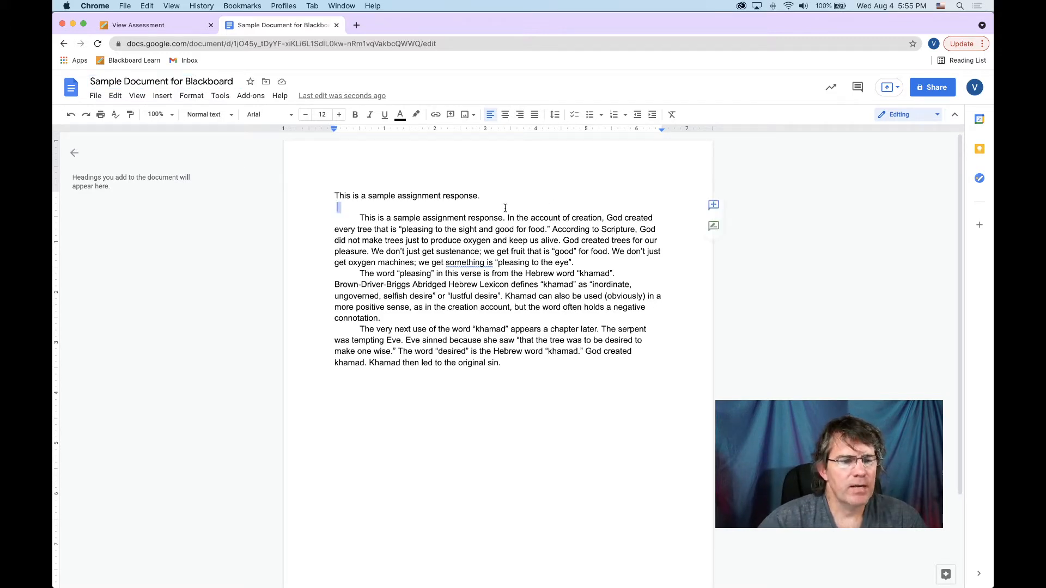
pyautogui.click(508, 204)
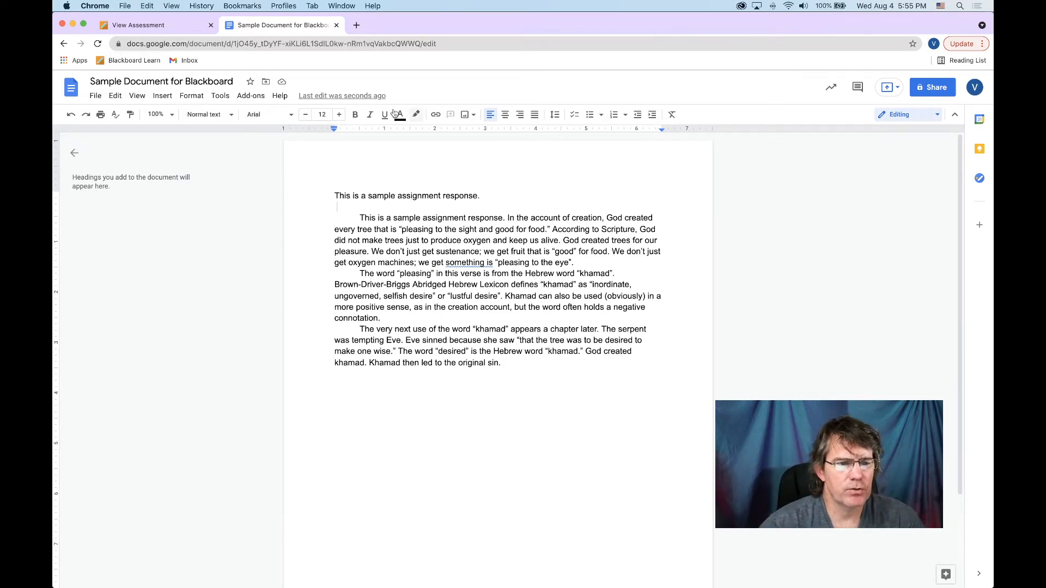
pyautogui.click(220, 96)
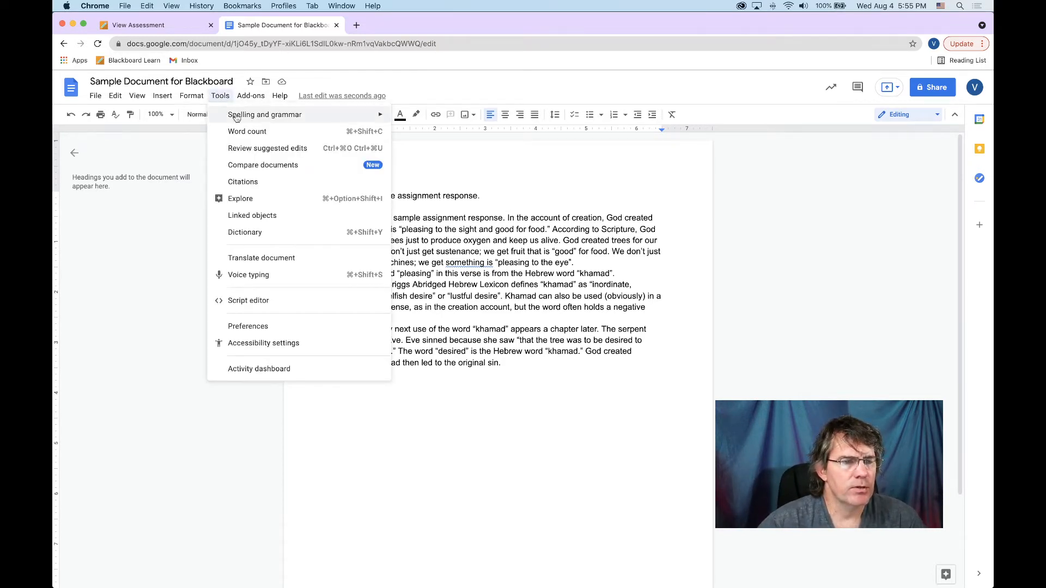
pyautogui.moveTo(238, 119)
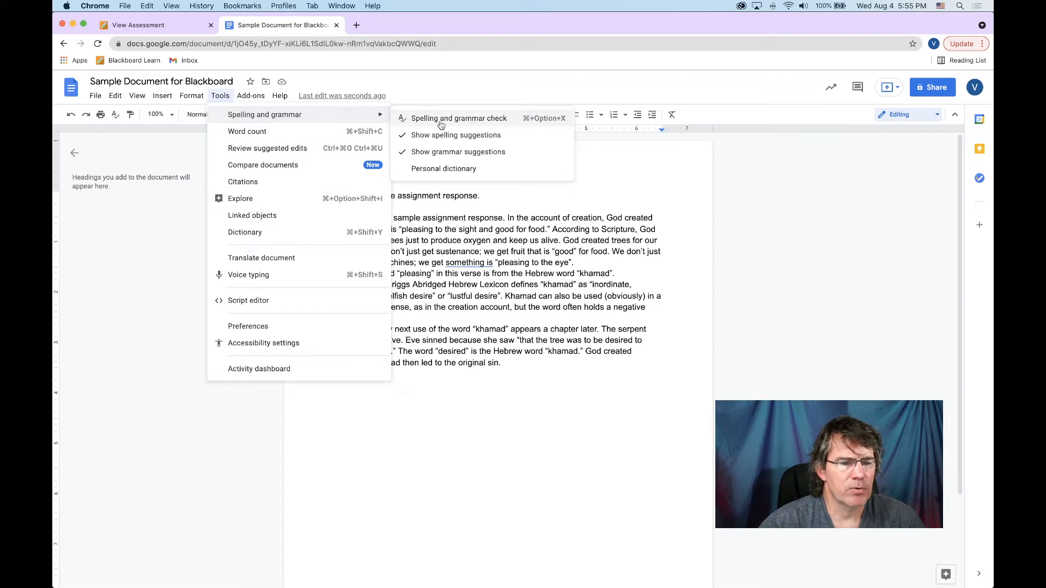
pyautogui.click(545, 394)
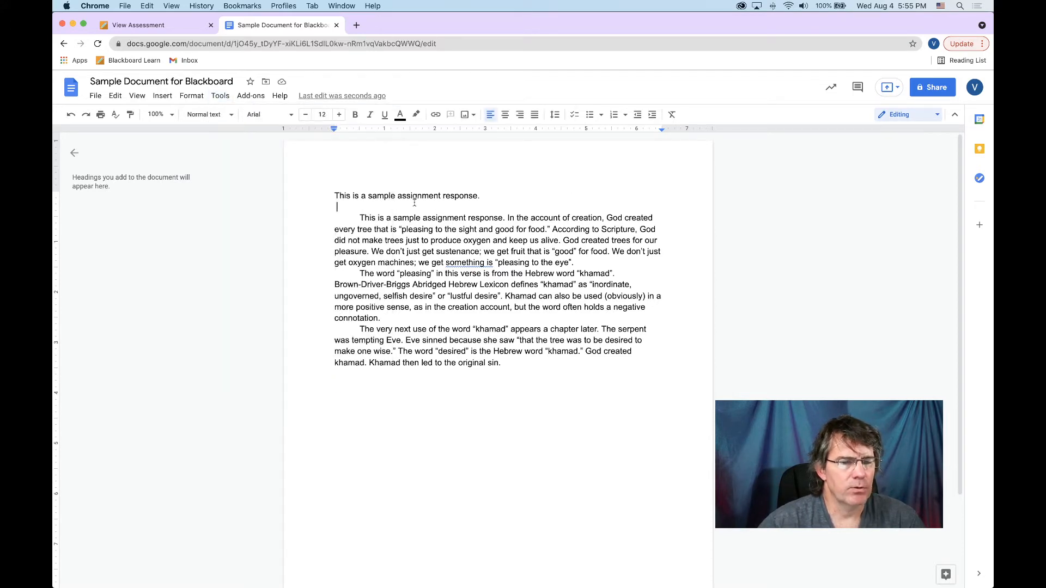
# Download the document as a PDF file.
pyautogui.click(97, 97)
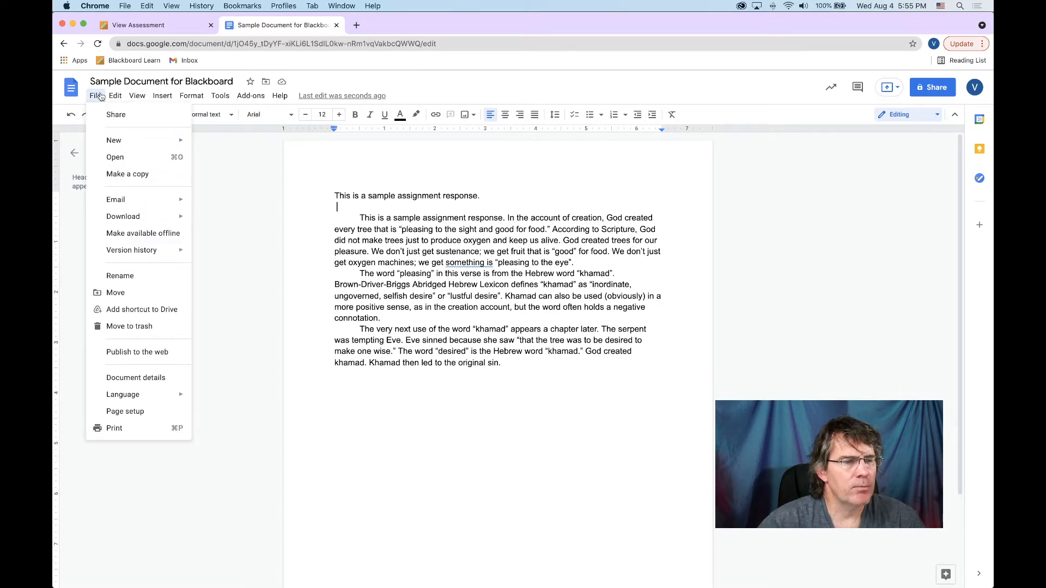
pyautogui.moveTo(121, 217)
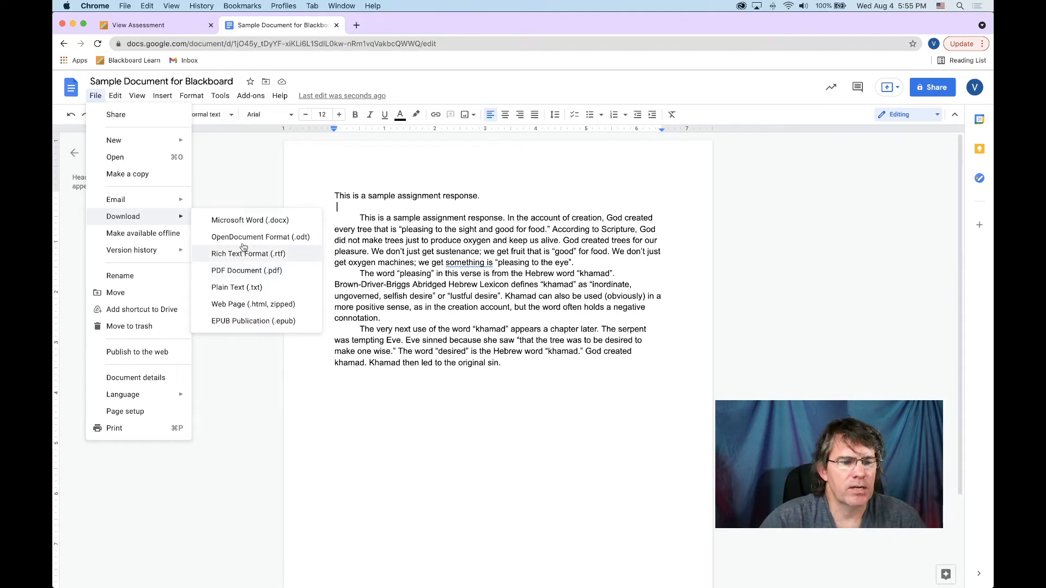
pyautogui.click(244, 271)
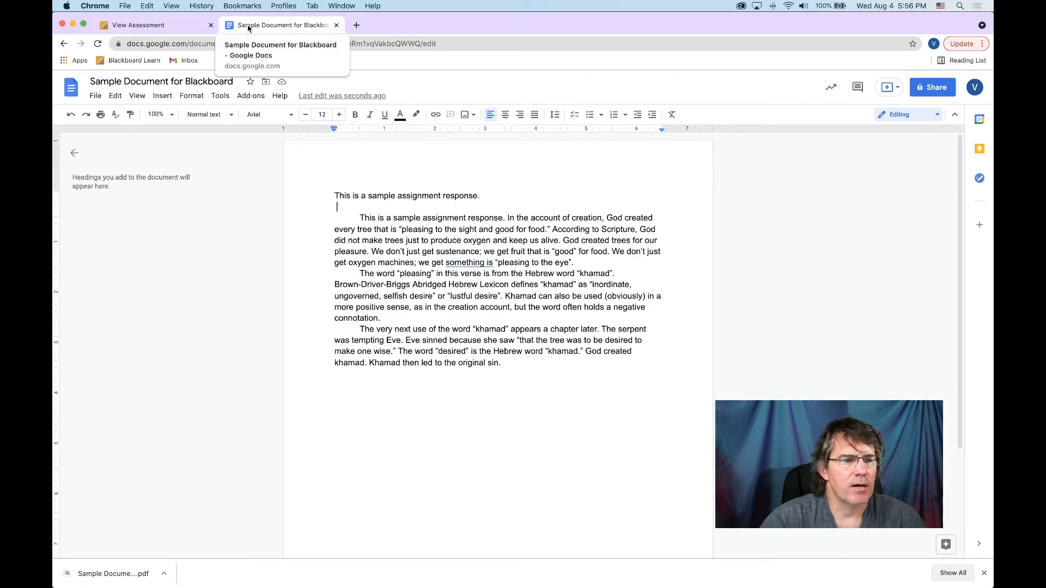
pyautogui.click(356, 25)
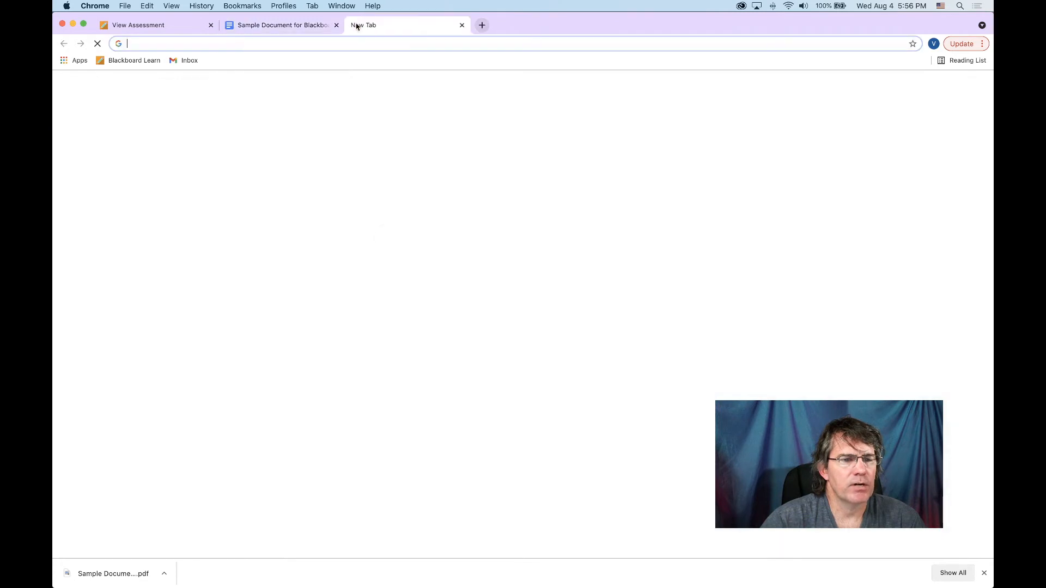
pyautogui.click(461, 25)
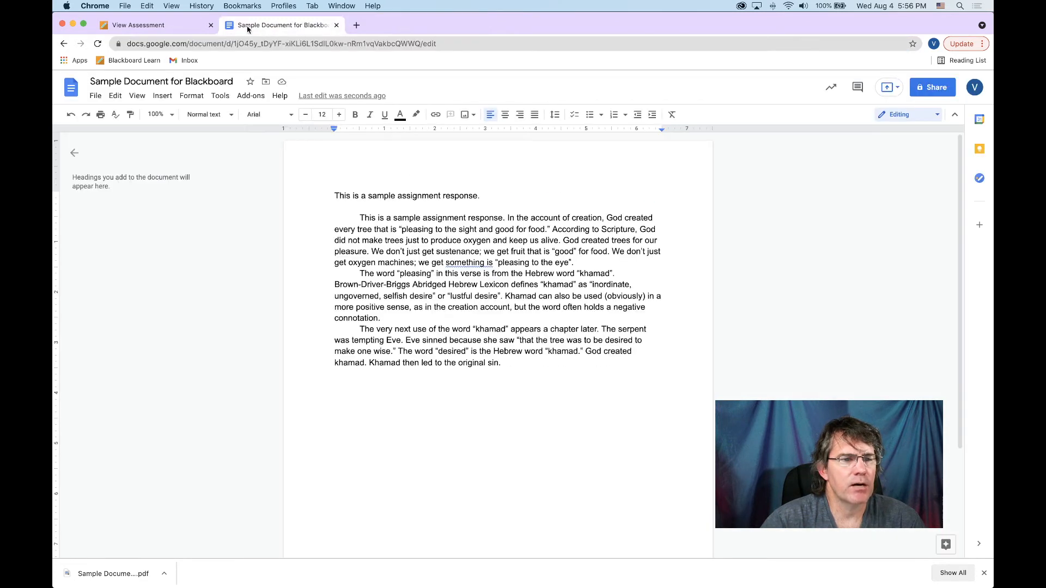
pyautogui.click(150, 25)
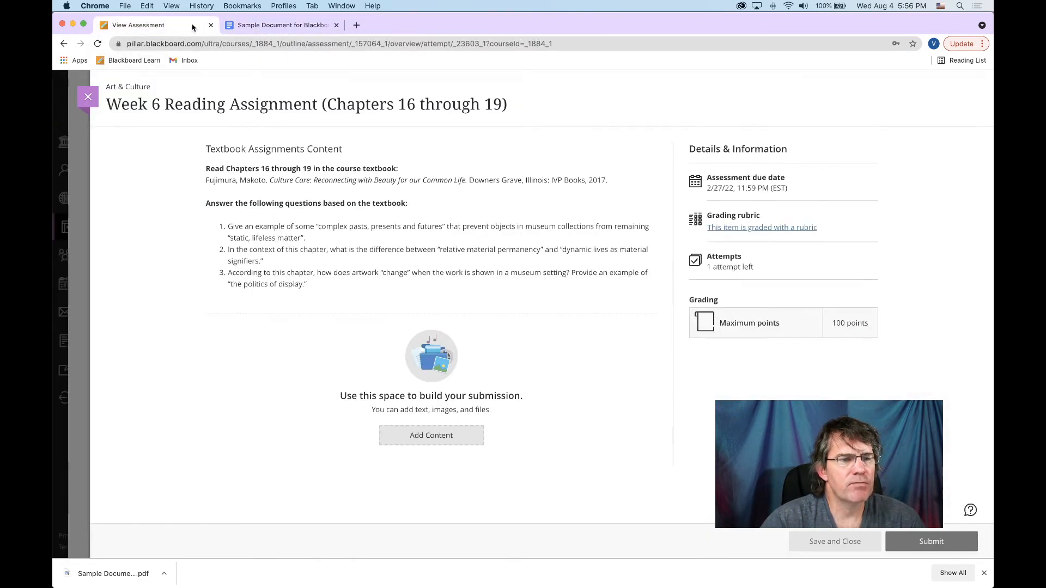
pyautogui.click(282, 26)
pyautogui.click(162, 27)
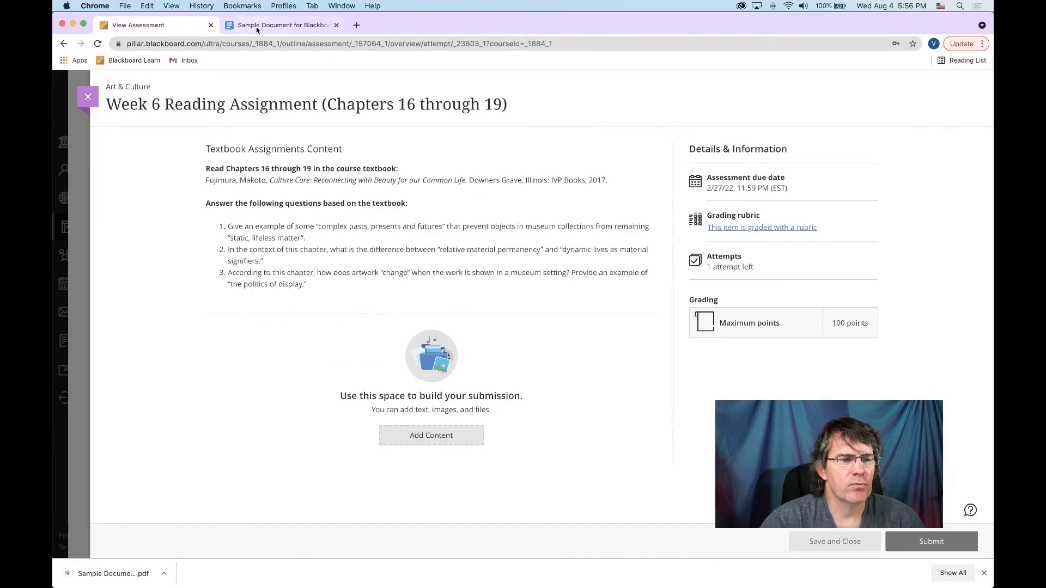
pyautogui.click(260, 30)
pyautogui.moveTo(359, 381); pyautogui.dragTo(309, 172)
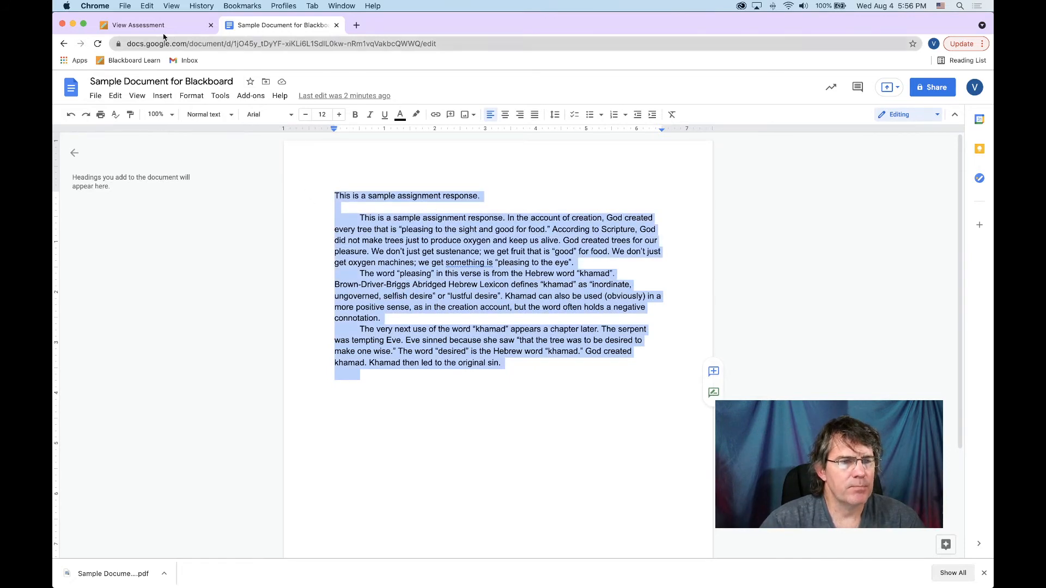
# Switch to the Blackboard Week 6 Reading Assignment and attach Sample Document for Blackboard.pdf from Downloads to the submission, keeping its display name.
pyautogui.click(143, 27)
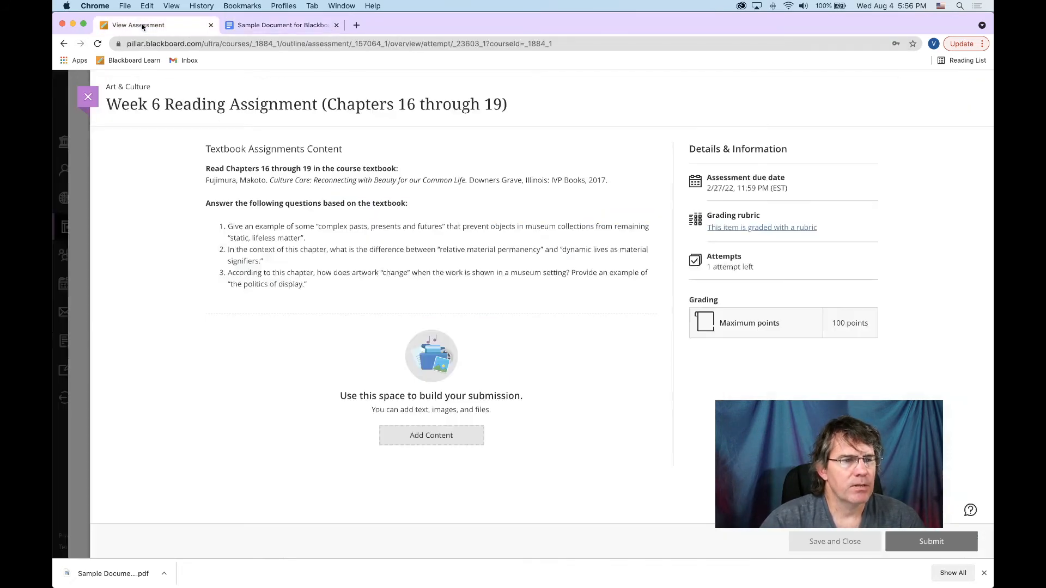
pyautogui.click(426, 434)
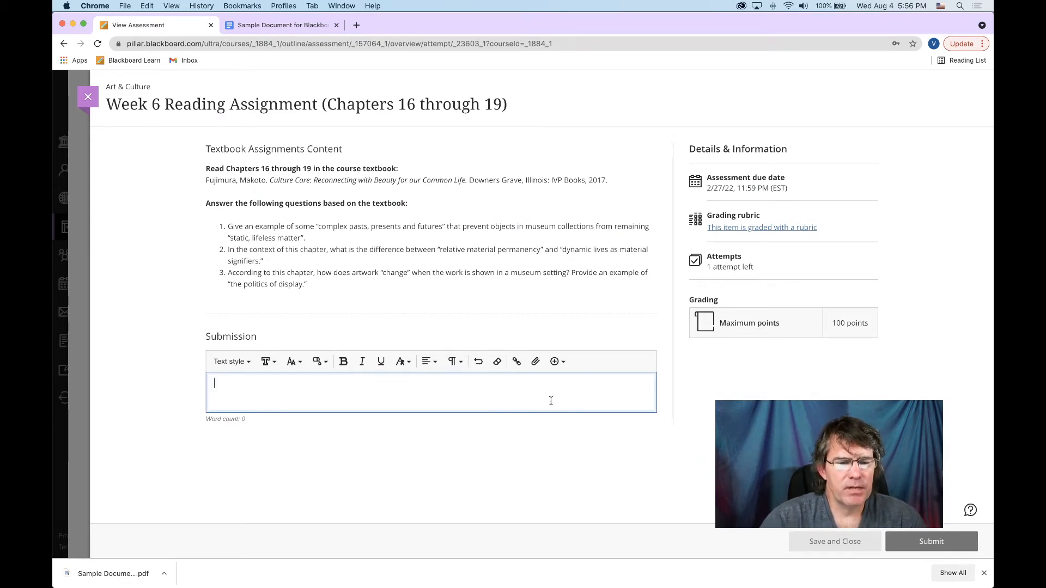
pyautogui.click(533, 363)
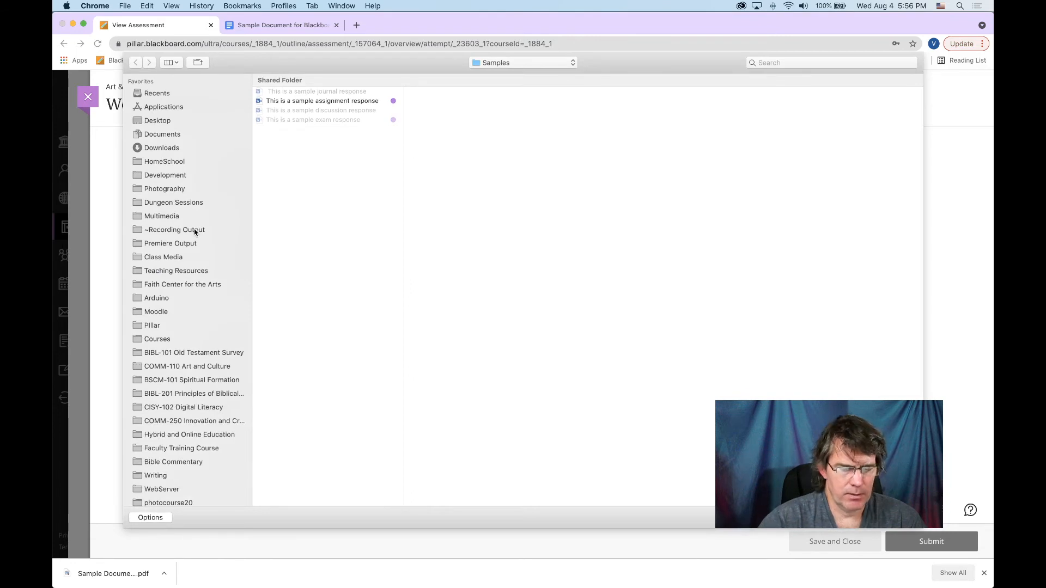
pyautogui.click(162, 148)
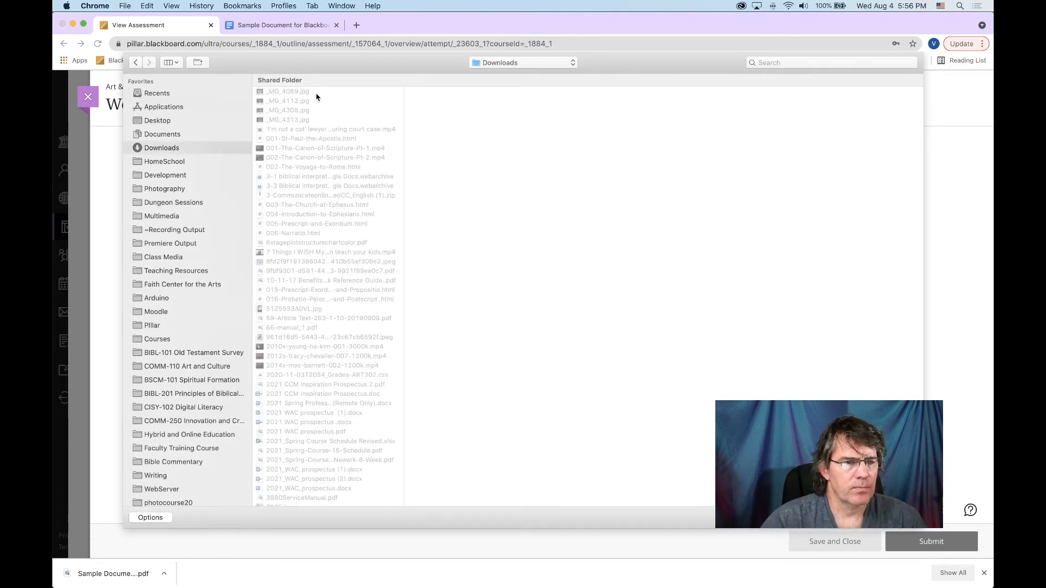
pyautogui.click(321, 107)
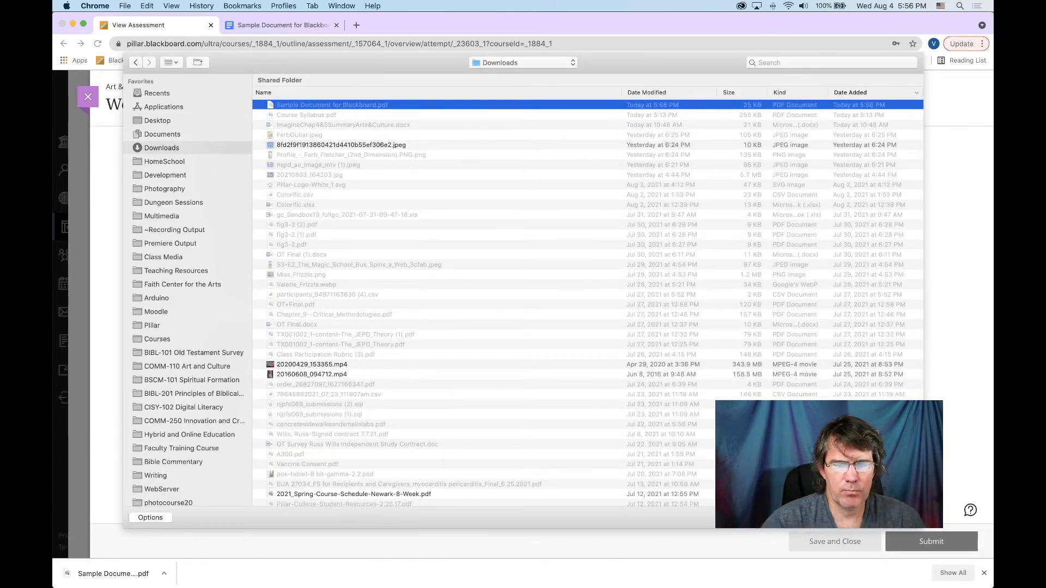
pyautogui.click(896, 518)
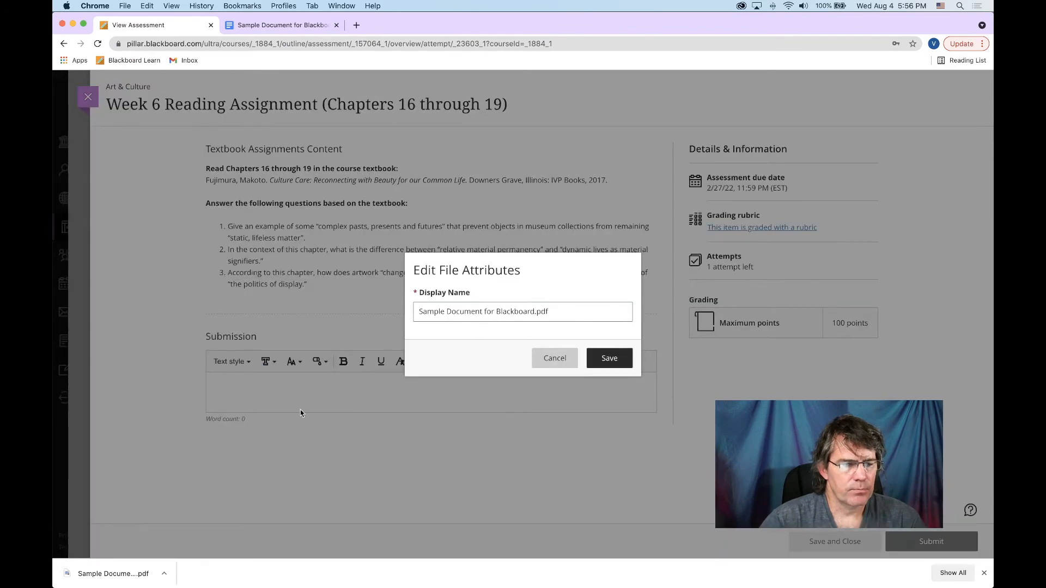
pyautogui.click(606, 360)
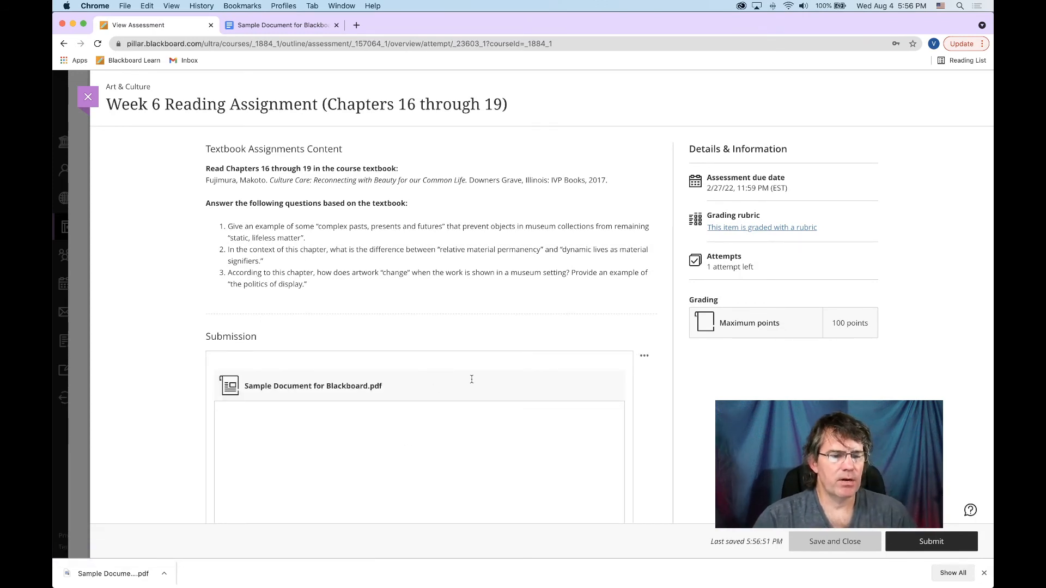
# Examine the embedded preview of the attached PDF in the submission area.
pyautogui.scroll(-3, 685, 420)
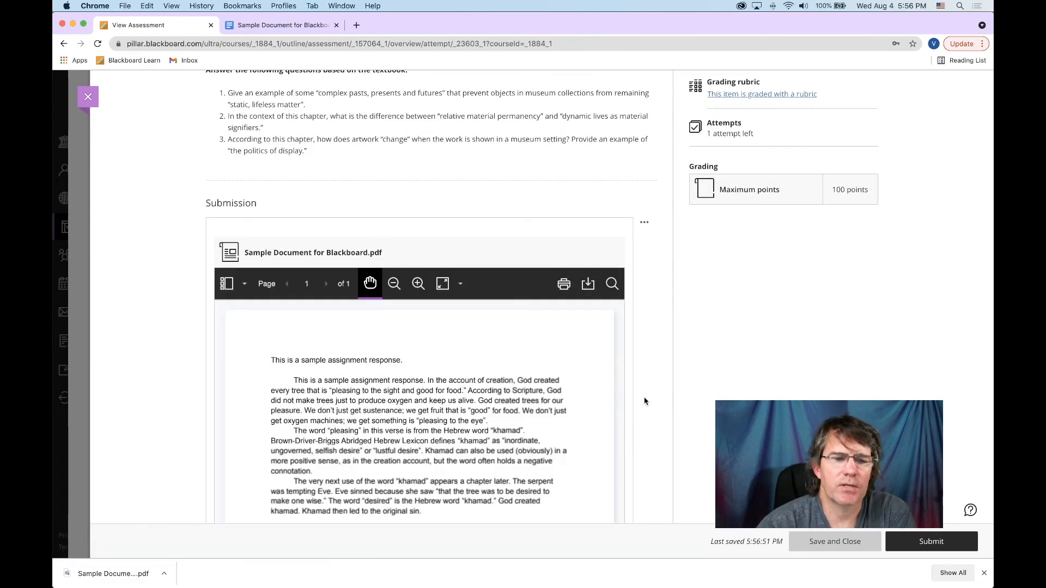
pyautogui.scroll(-3, 469, 402)
pyautogui.scroll(2, 530, 417)
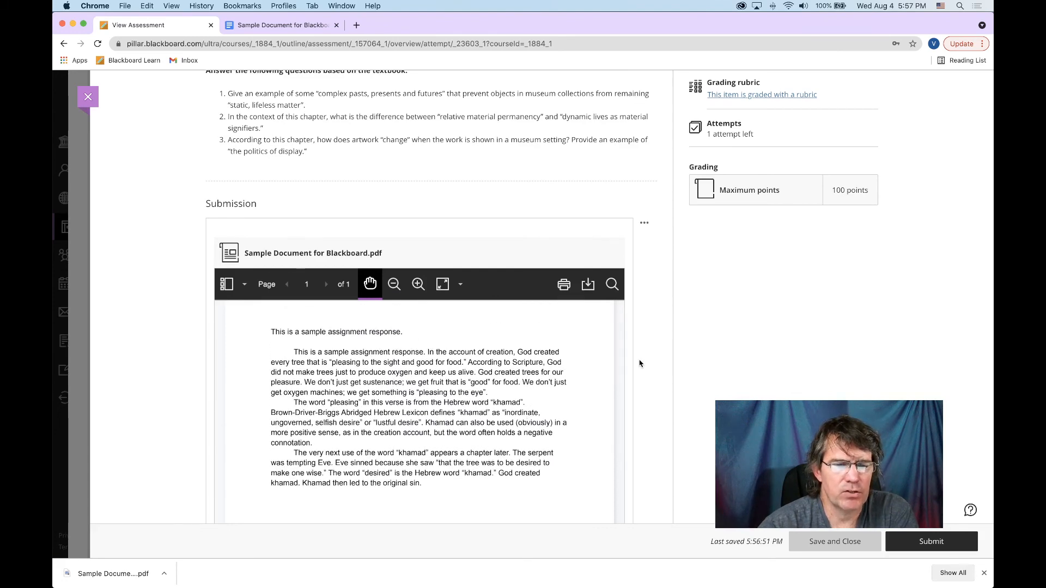
pyautogui.scroll(1, 640, 363)
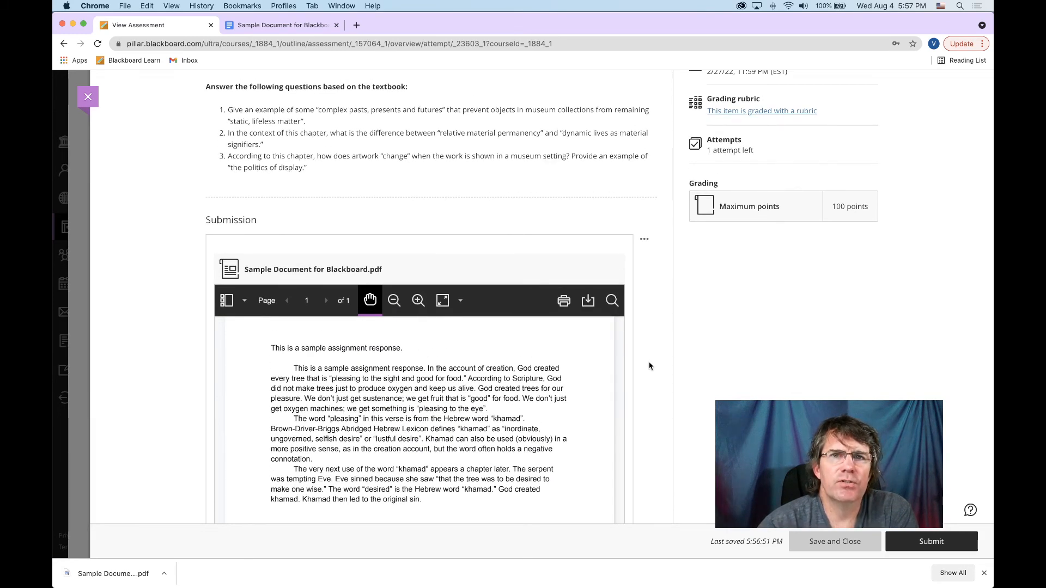
# Switch to the Google Docs document, deselect its text and look at the file download options without downloading again.
pyautogui.click(261, 27)
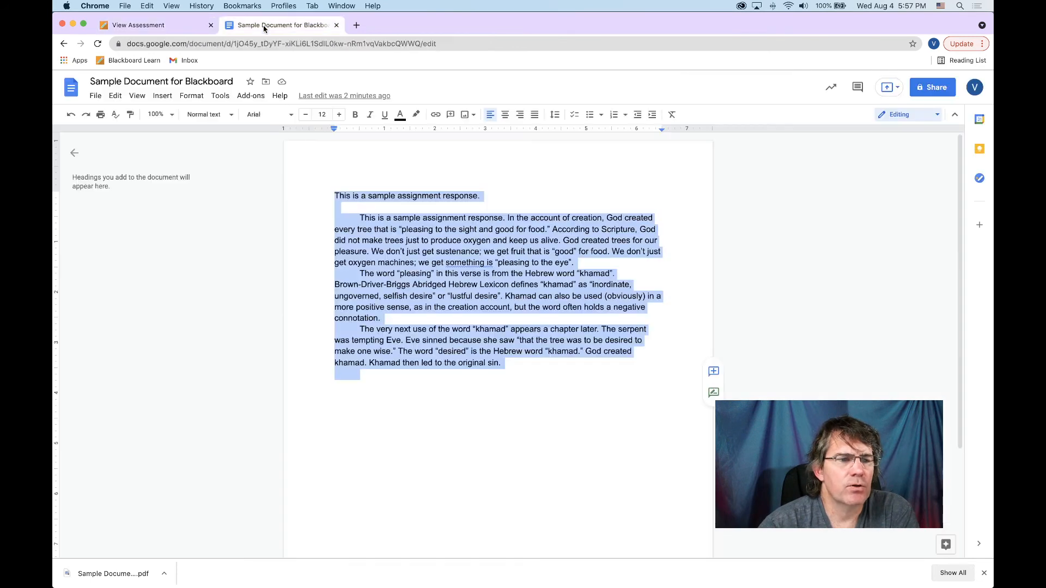
pyautogui.click(347, 195)
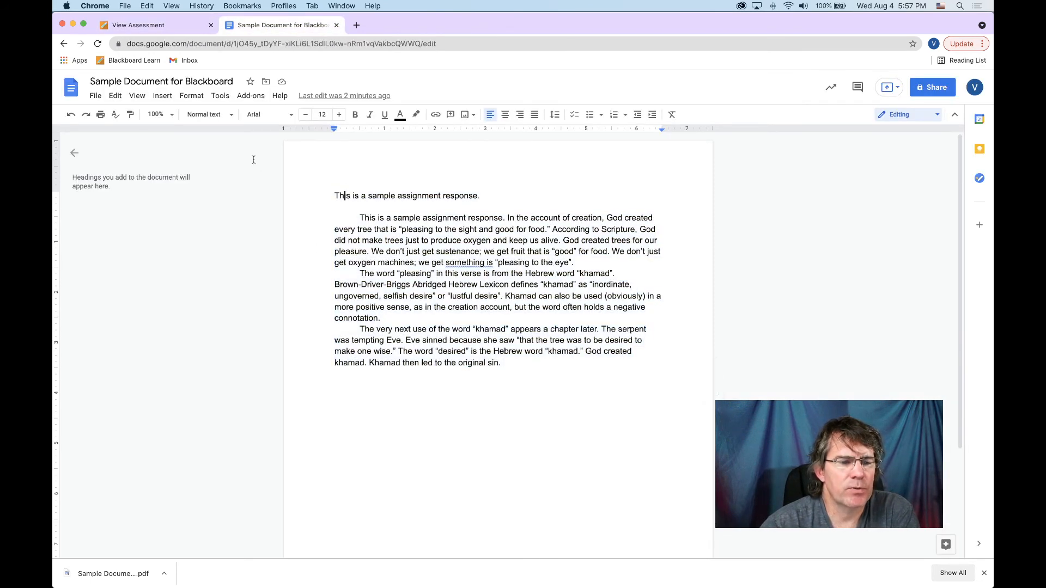
pyautogui.click(96, 97)
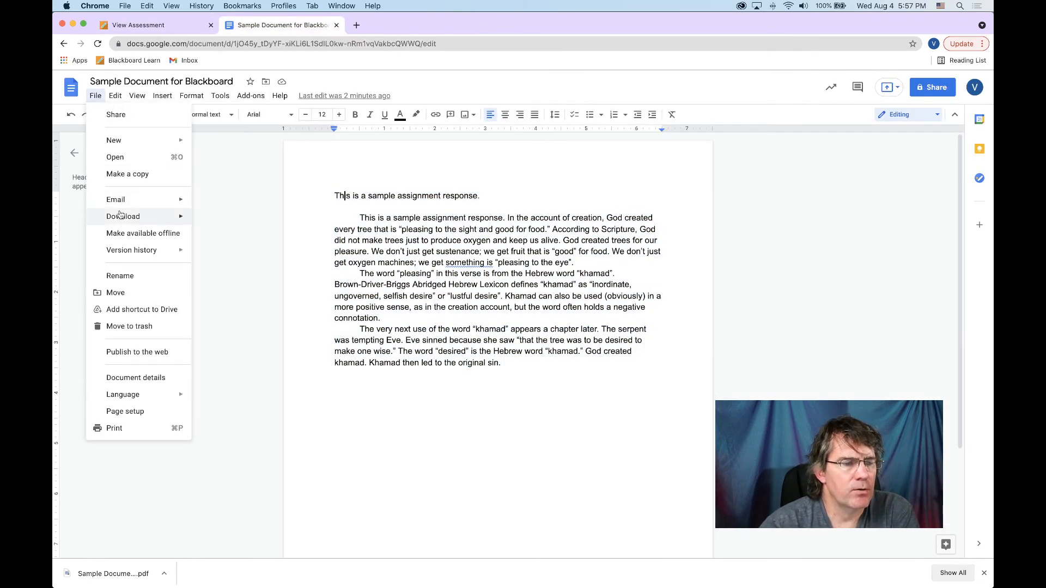
pyautogui.moveTo(133, 219)
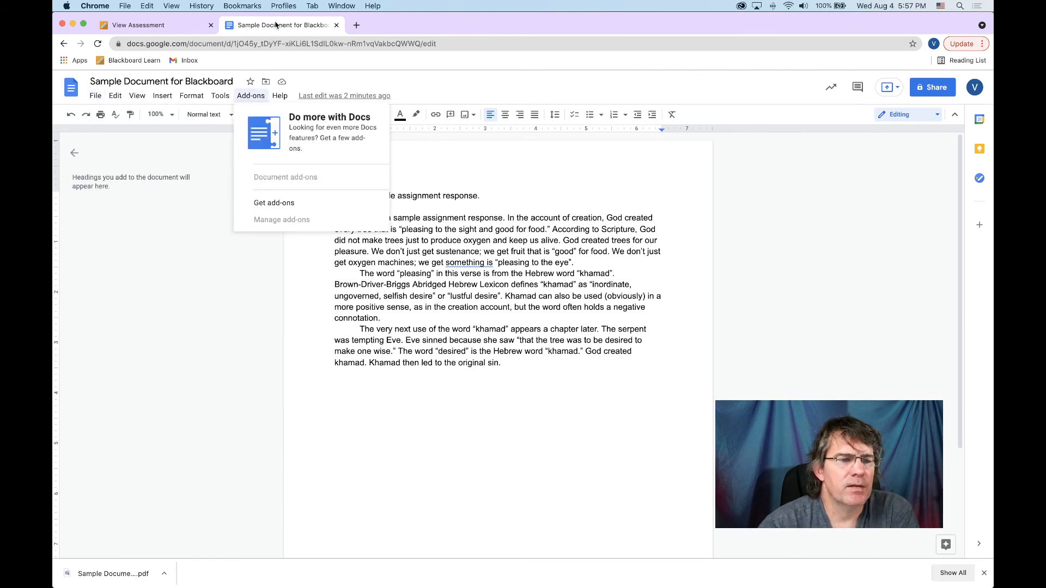
pyautogui.click(391, 263)
# Return to the Blackboard assignment and check the full text of the attached PDF before submitting.
pyautogui.click(167, 25)
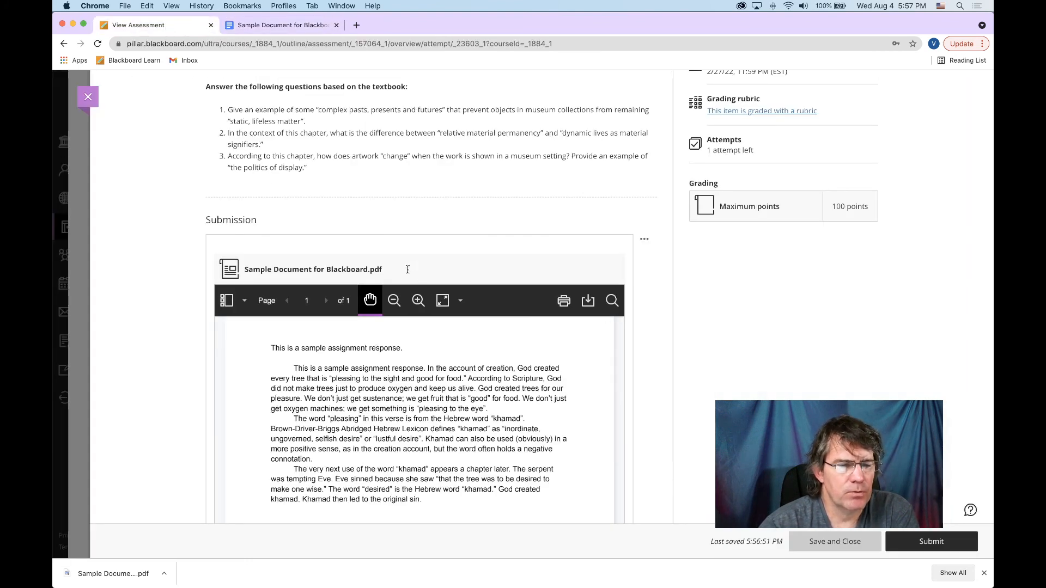
pyautogui.scroll(-2, 408, 269)
pyautogui.scroll(2, 410, 264)
pyautogui.scroll(-3, 553, 215)
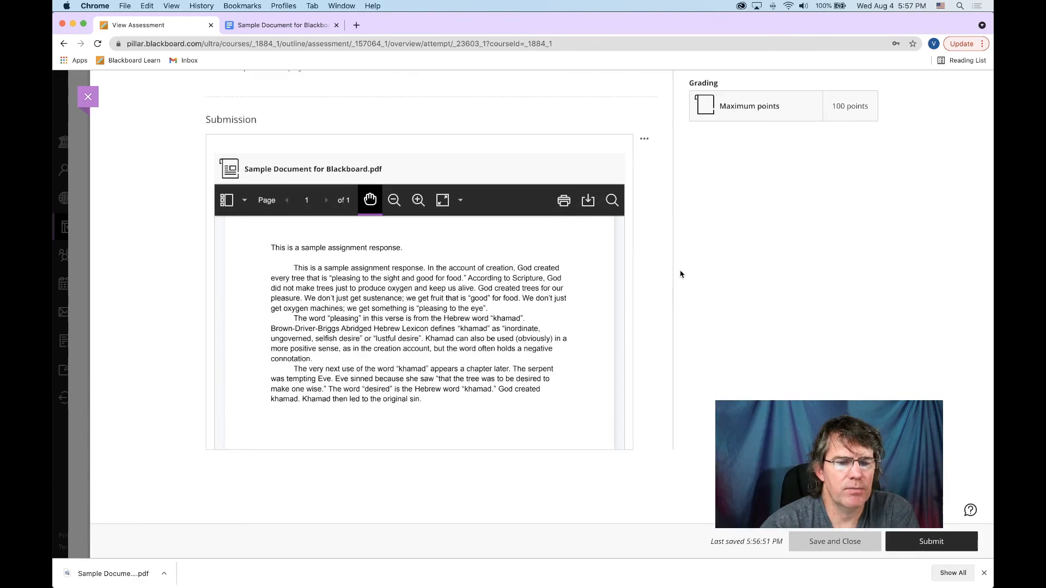
pyautogui.scroll(1, 663, 265)
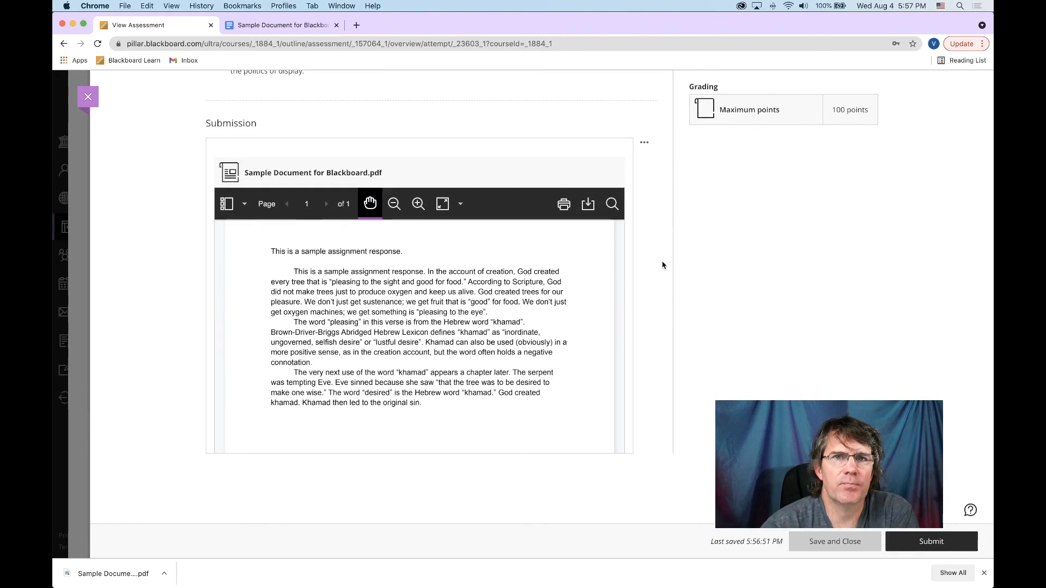
pyautogui.scroll(3, 663, 265)
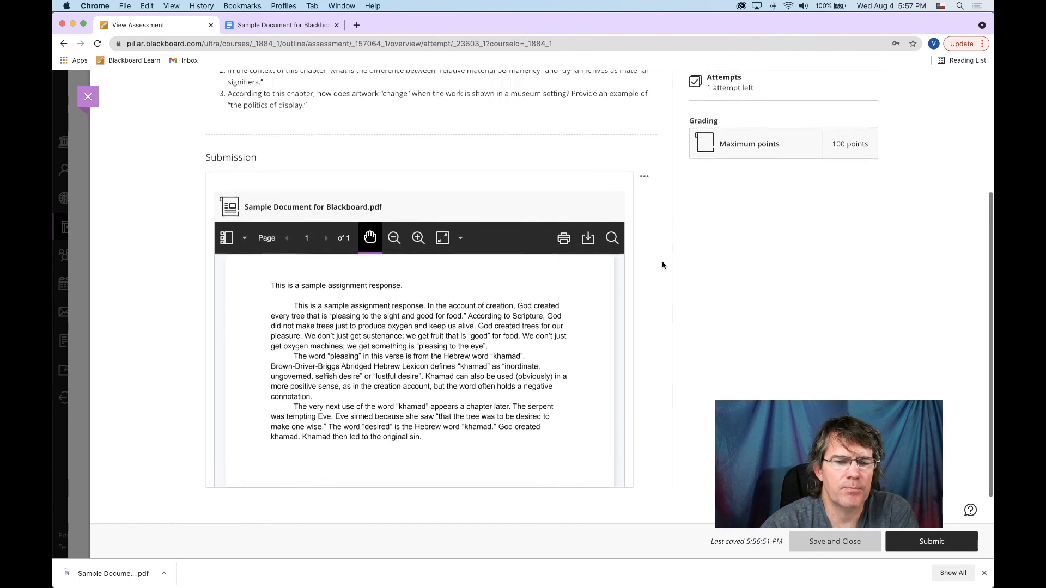